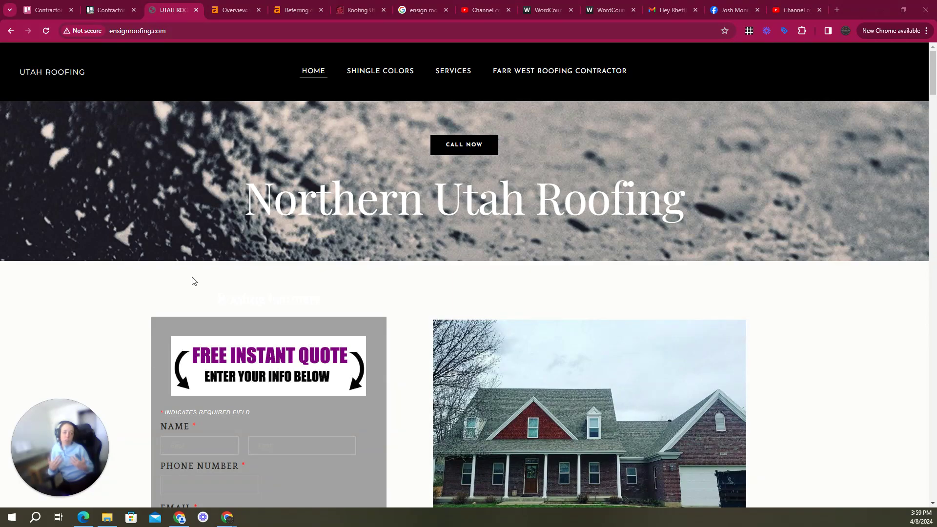
Check the homepage text's word count in WordCounter and the Northern Utah Roofing citation campaign in Whitespark.
left_click(549, 6)
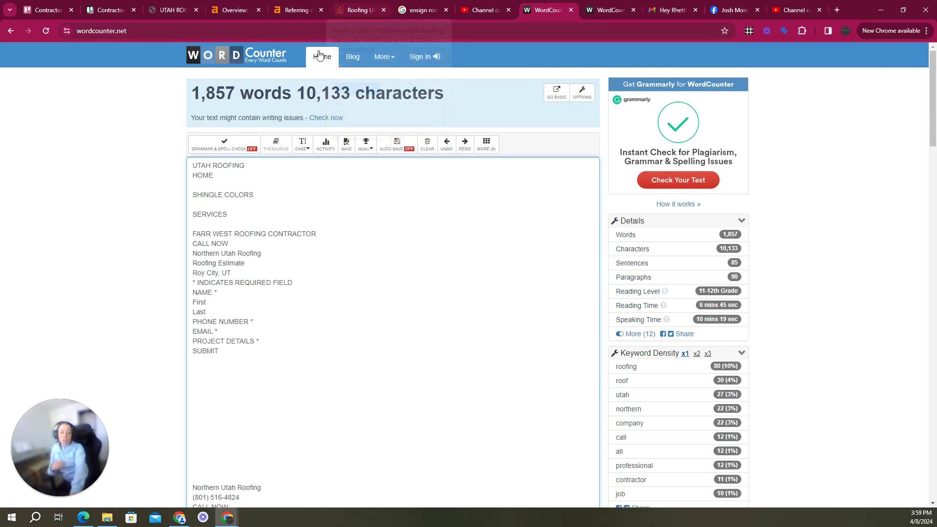
mouse_move(347, 11)
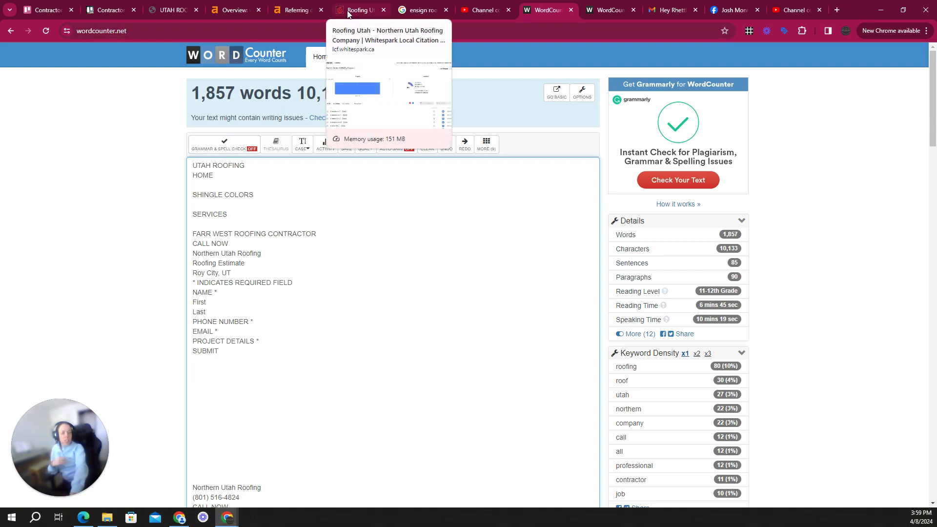
left_click(348, 11)
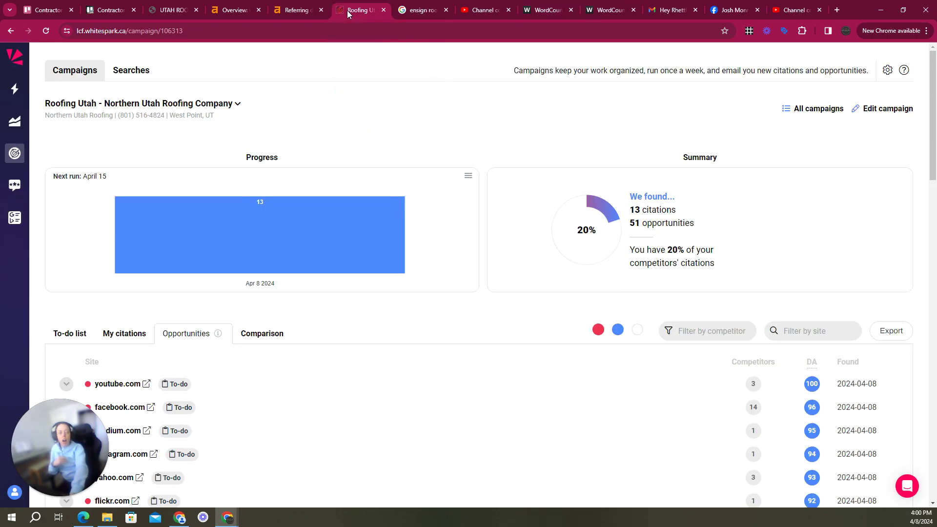
left_click(532, 11)
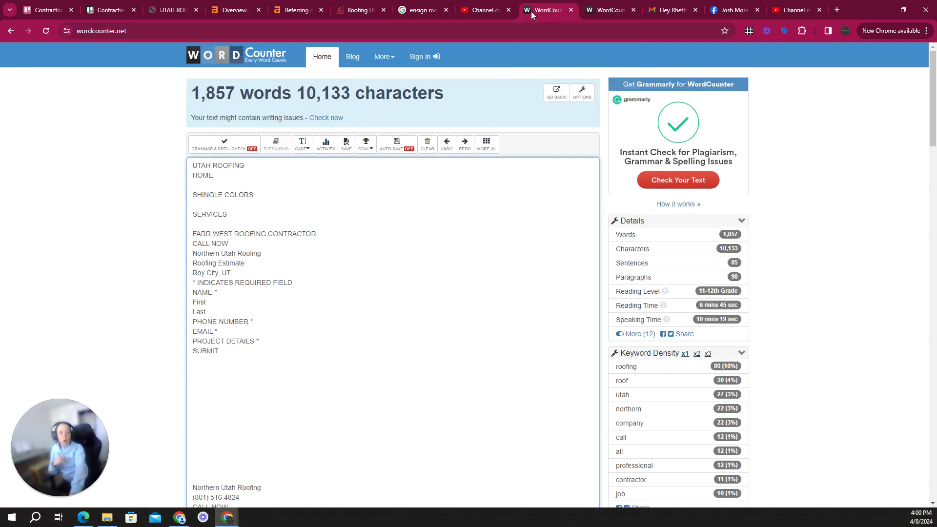
Review the ensignroofing.com homepage, including its company description, Roofing Company Near Me section and F.A.Q.
left_click(177, 10)
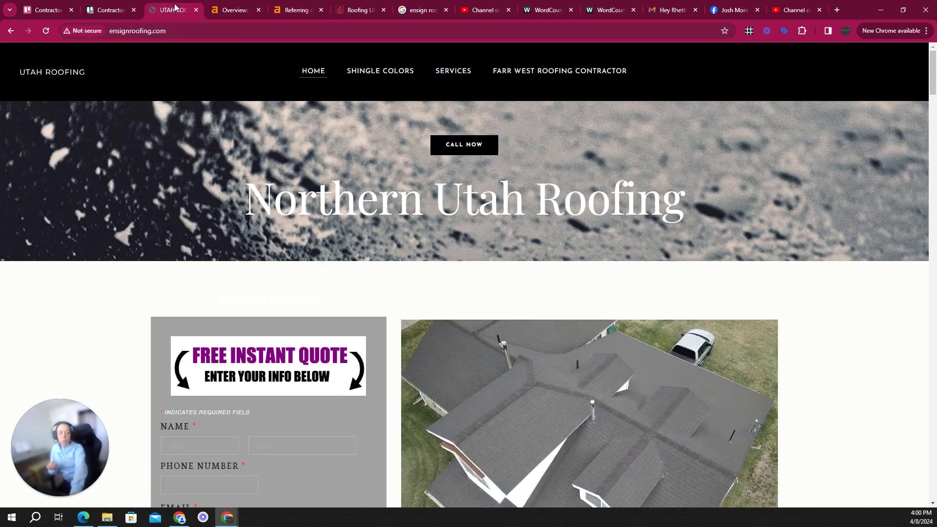
scroll(177, 141, "down", 20)
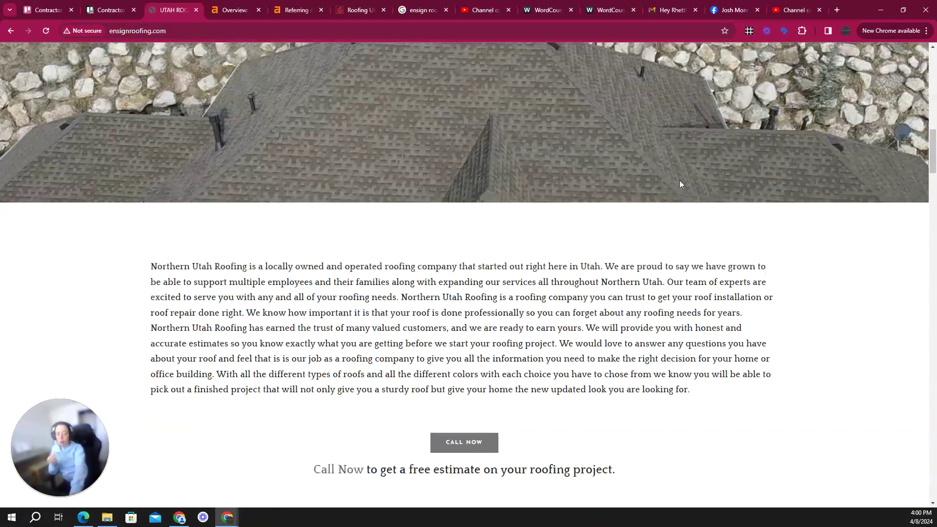
scroll(681, 168, "up", 4)
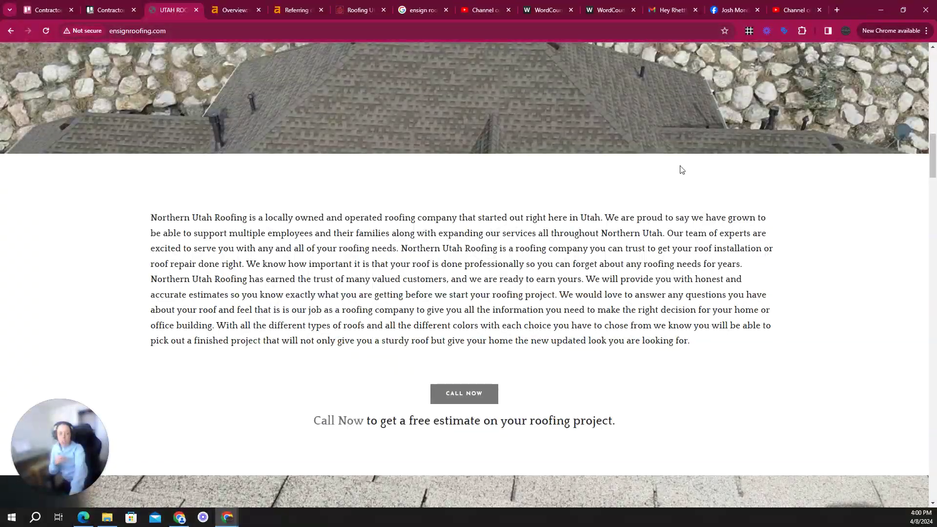
scroll(680, 162, "down", 8)
scroll(679, 160, "down", 20)
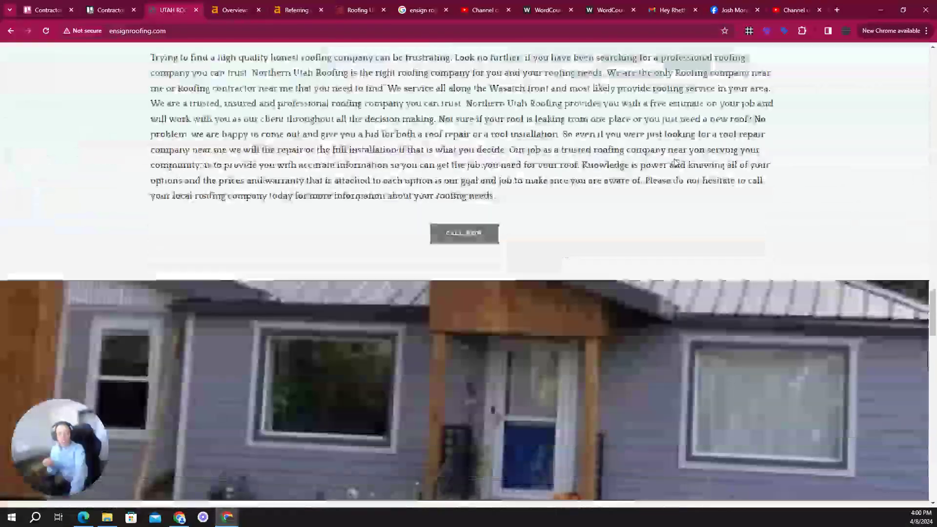
scroll(675, 161, "down", 11)
scroll(673, 149, "up", 14)
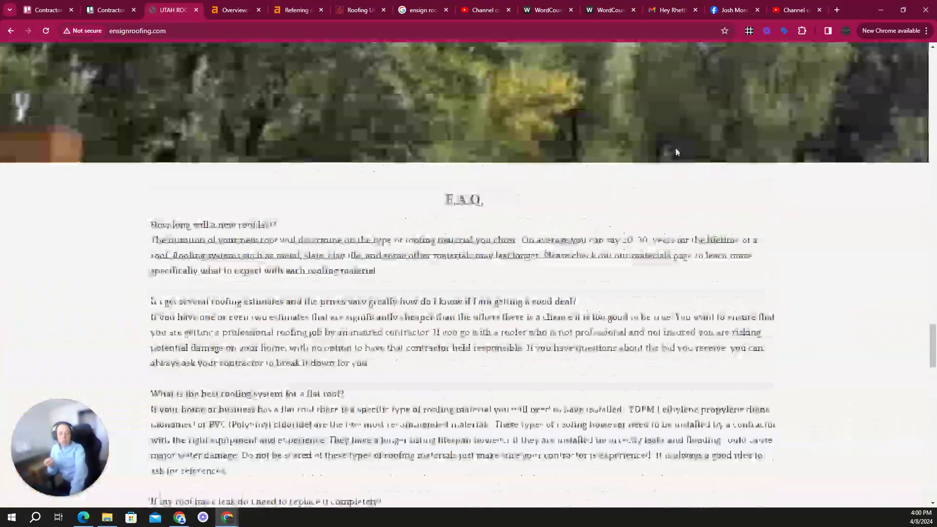
scroll(826, 228, "up", 20)
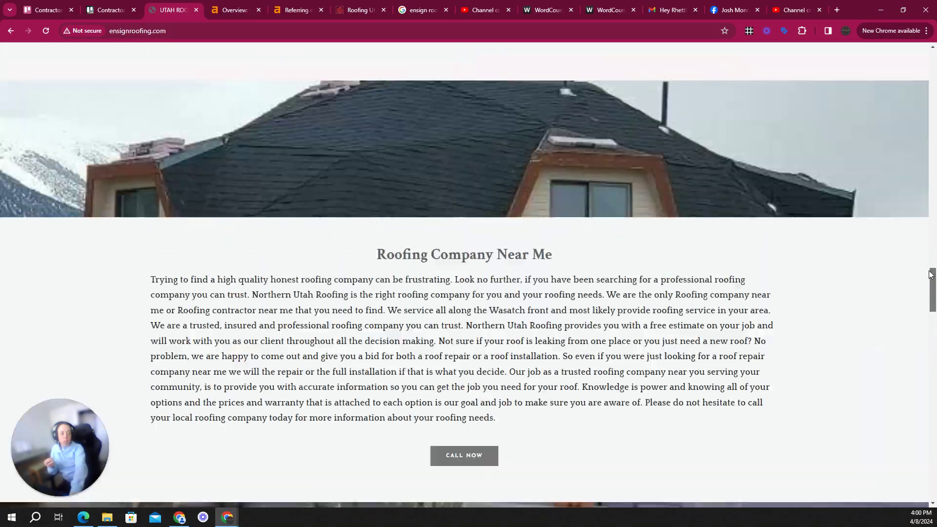
scroll(912, 112, "up", 5)
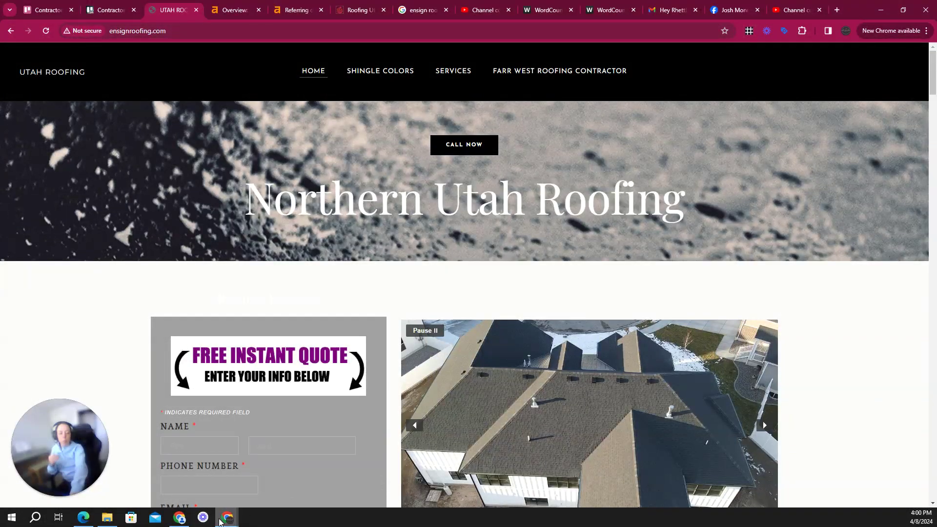
Switch to the incognito browser window and review the competitor homepage legacyroofingutah.com, including services, warranties, client reviews and service locations.
mouse_move(226, 522)
left_click(342, 484)
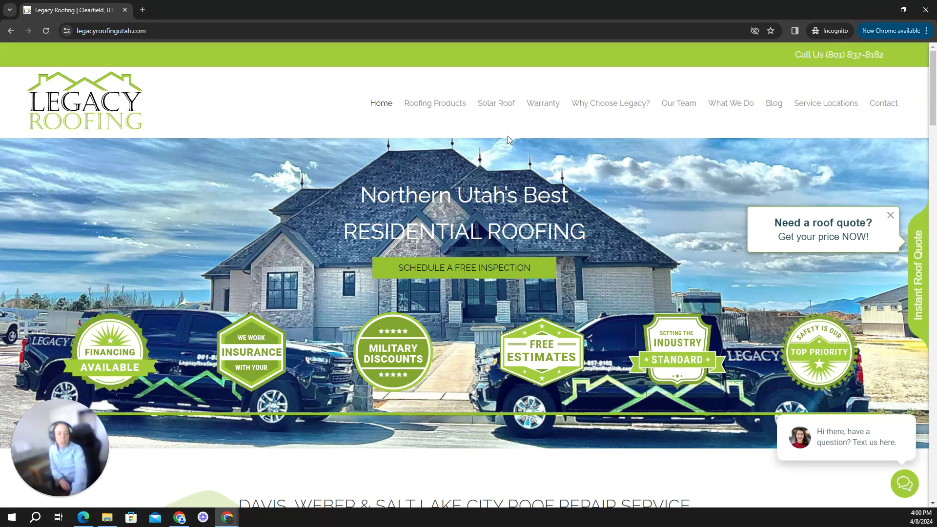
scroll(386, 178, "down", 8)
scroll(386, 178, "down", 14)
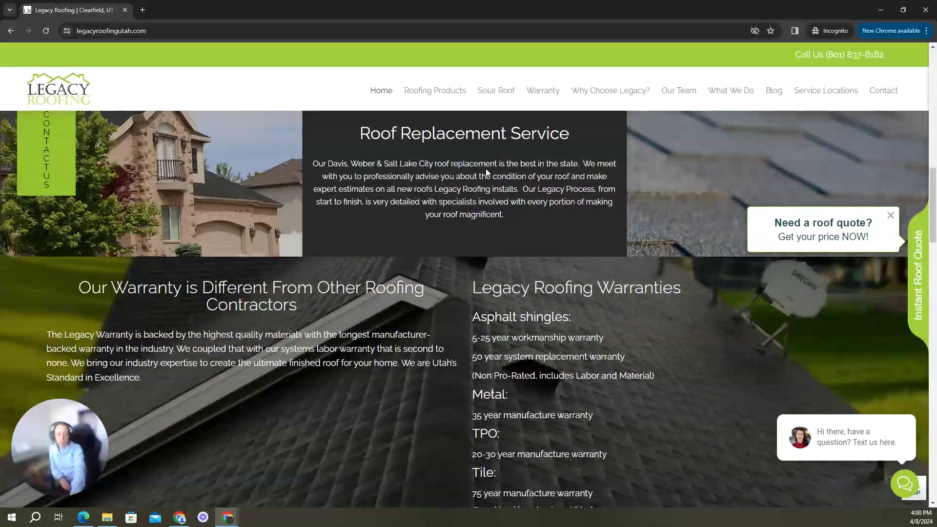
scroll(468, 163, "down", 14)
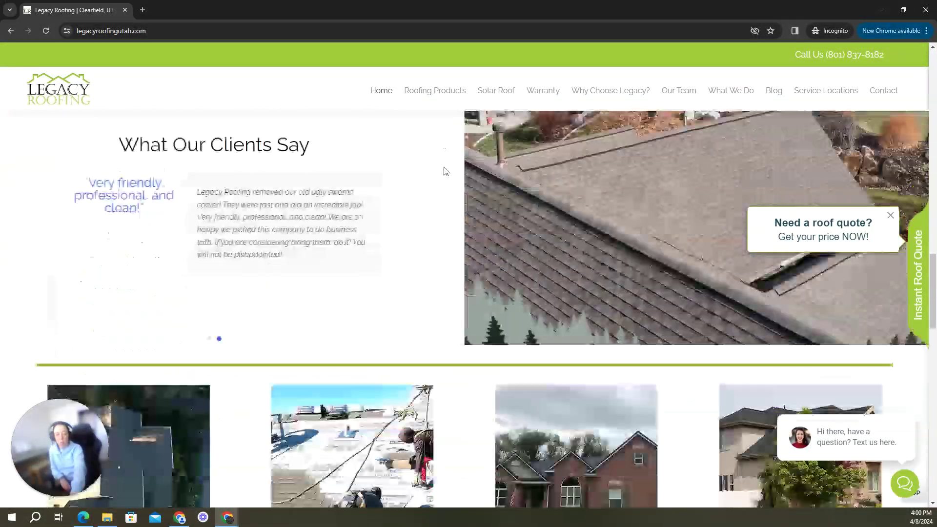
scroll(446, 157, "down", 4)
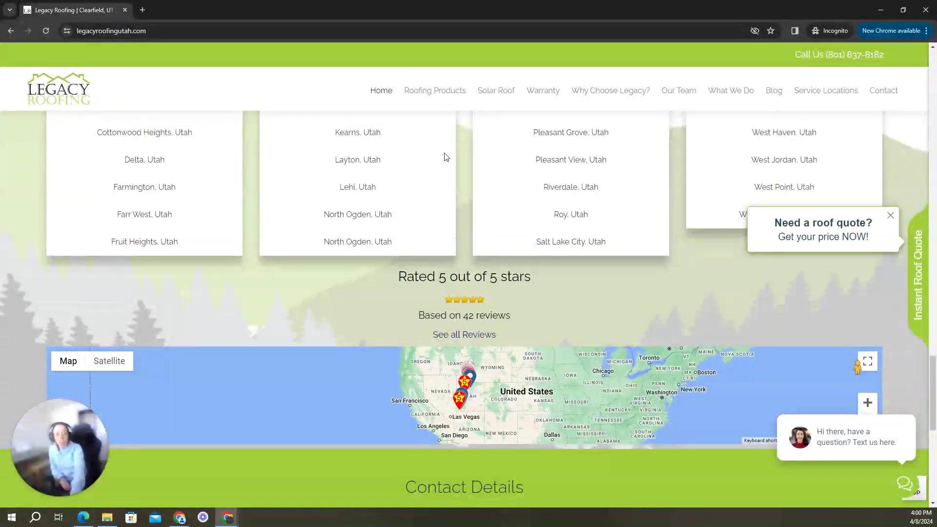
scroll(445, 157, "up", 17)
scroll(446, 157, "up", 20)
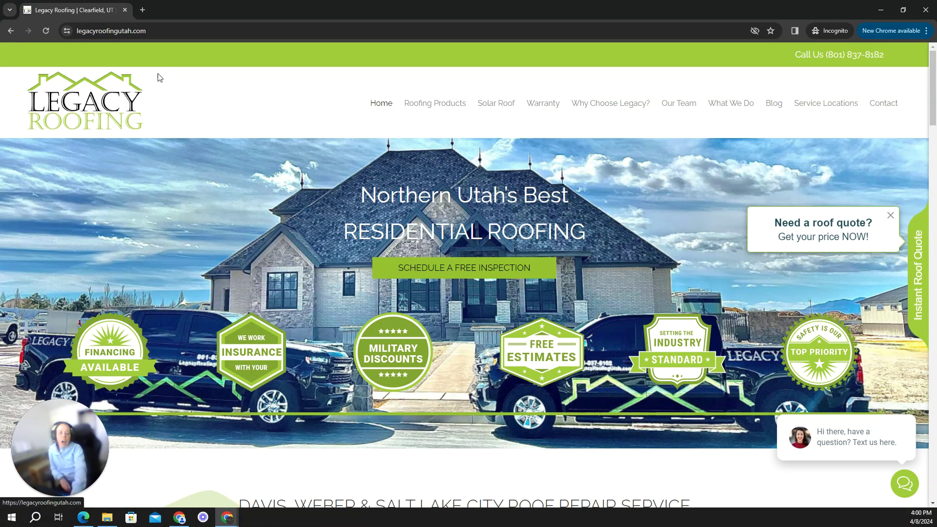
Return to the main browser window and compare the Ahrefs overviews of ensignroofing.com and legacyroofingutah.com.
left_click(882, 18)
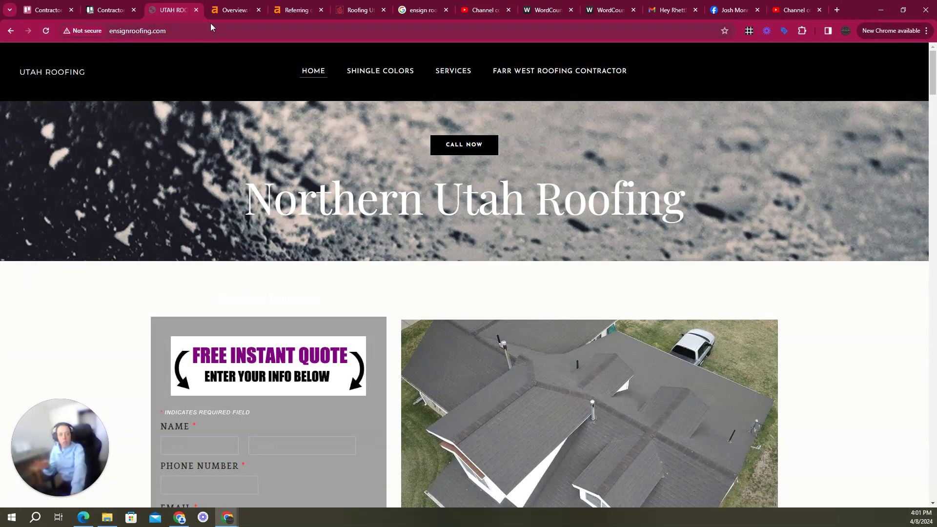
left_click(228, 11)
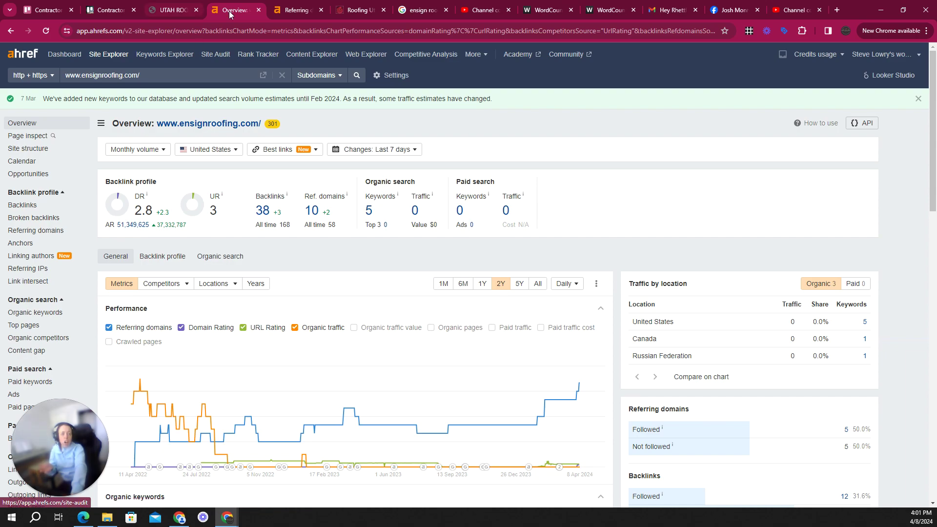
left_click(304, 12)
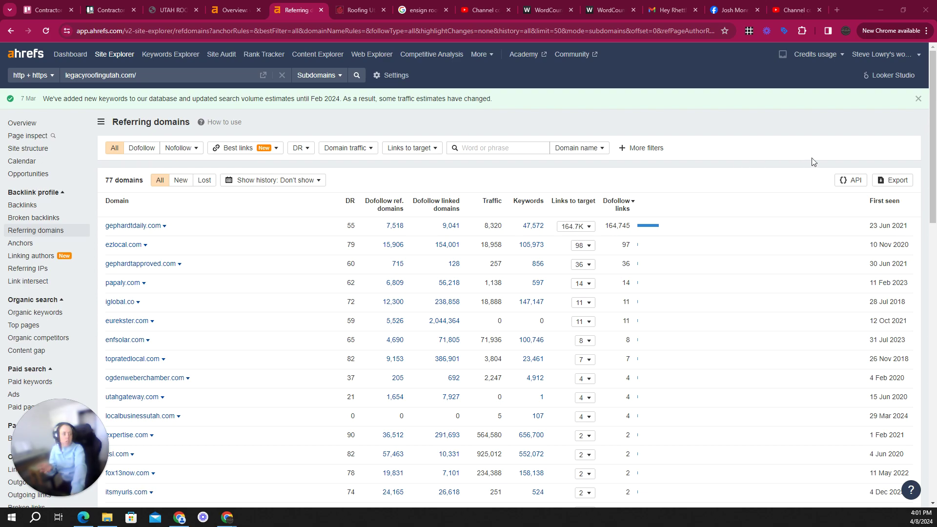
left_click(42, 126)
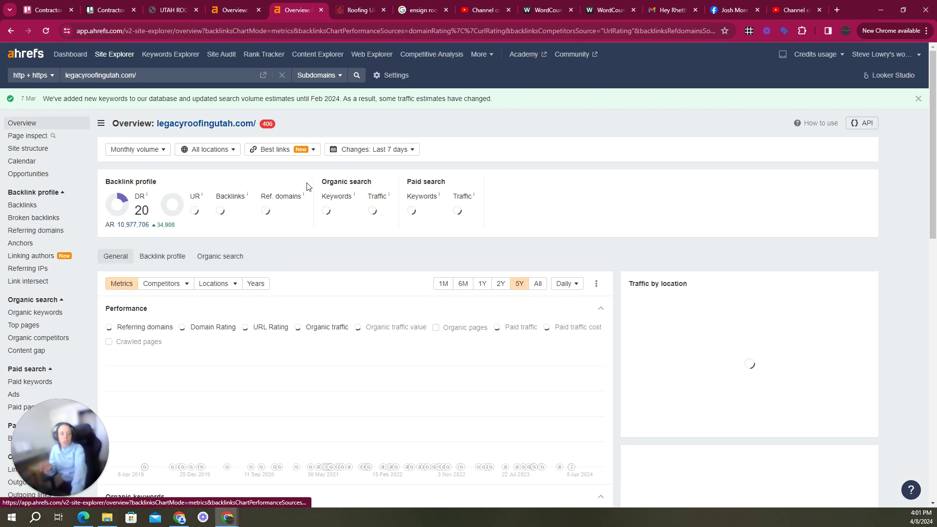
Show the organic keywords of legacyroofingutah.com in Ahrefs, sorted by position in ascending order.
left_click(353, 215)
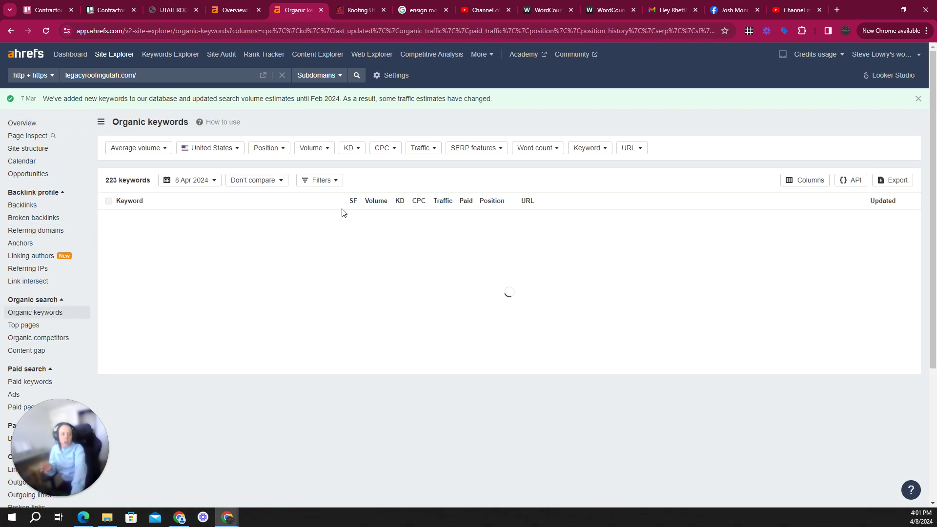
left_click(484, 202)
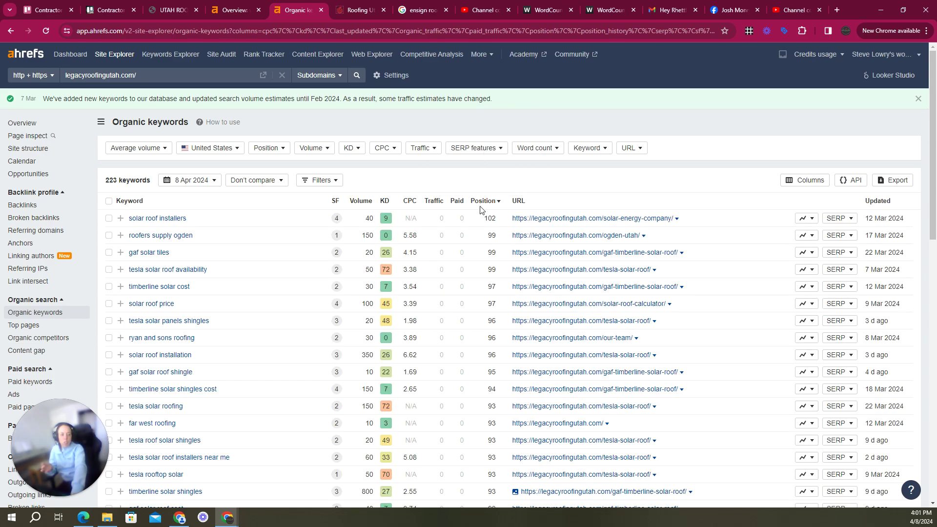
left_click(483, 202)
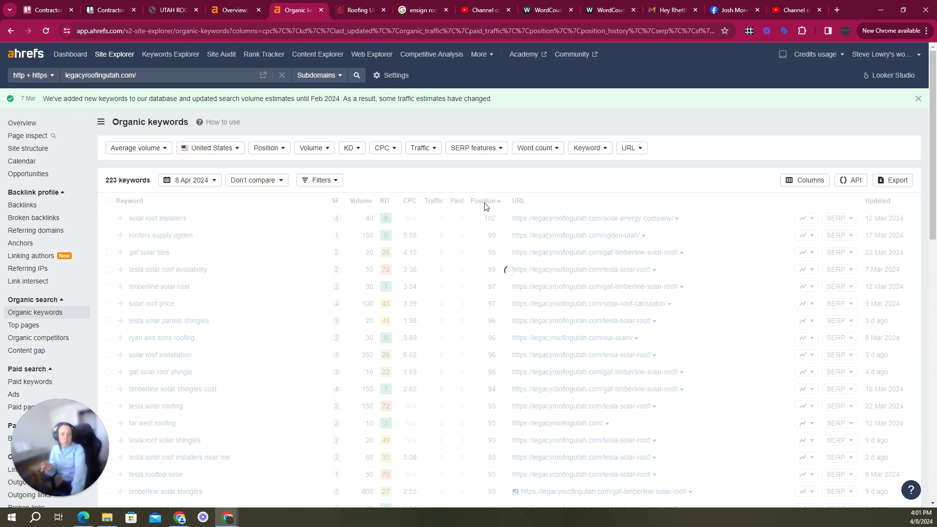
Examine the competitor's organic keyword list, comparing the search terms, their positions and the ranking page URLs.
scroll(493, 257, "down", 4)
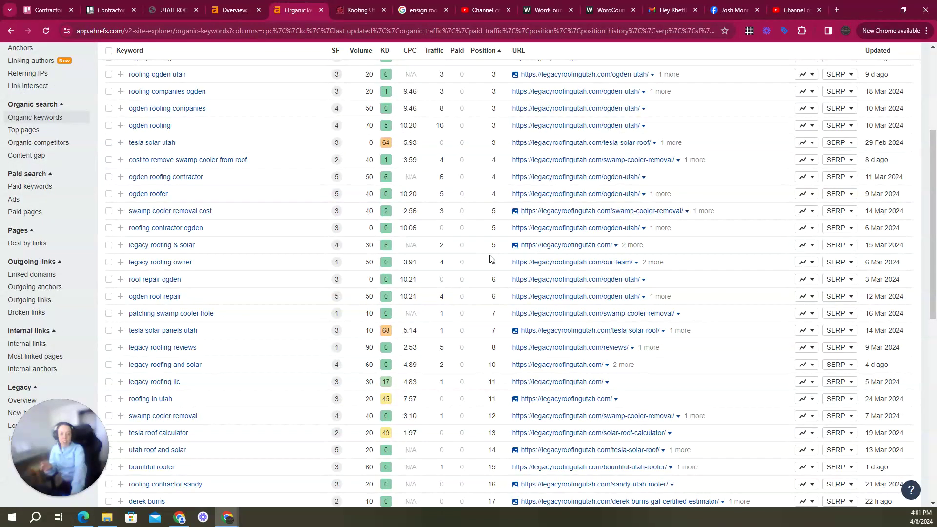
scroll(492, 259, "up", 4)
scroll(274, 293, "down", 2)
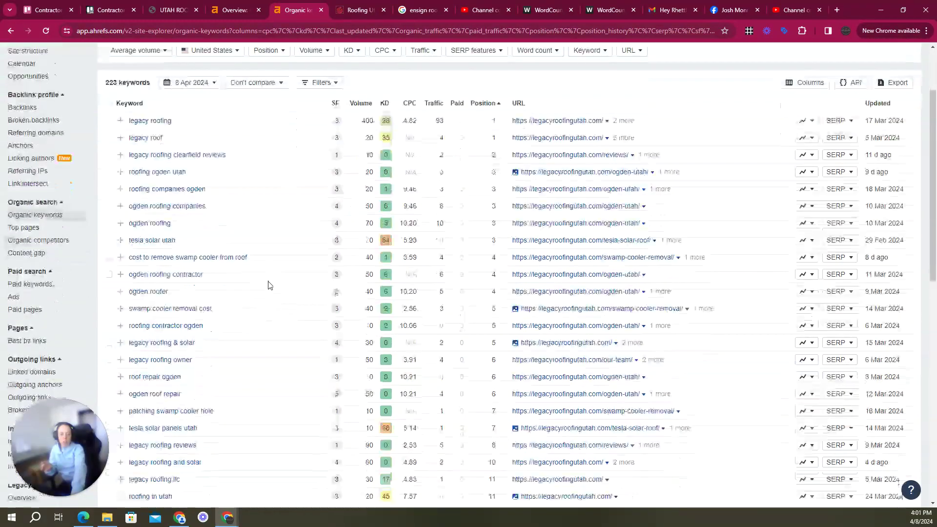
scroll(254, 235, "down", 1)
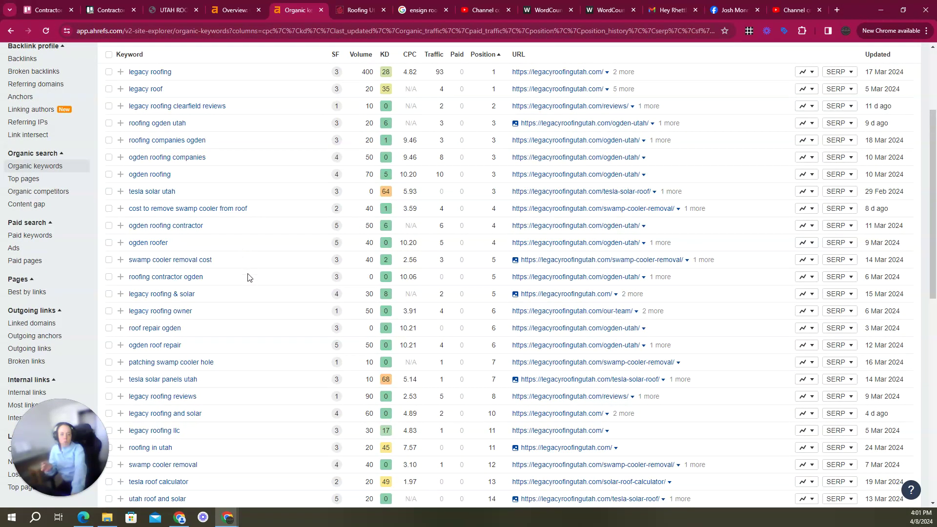
scroll(259, 266, "down", 2)
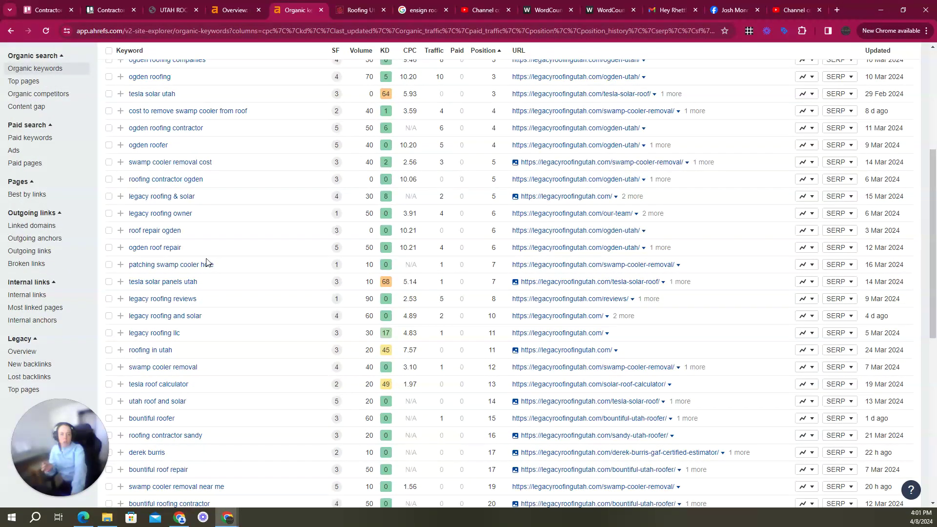
scroll(224, 255, "down", 3)
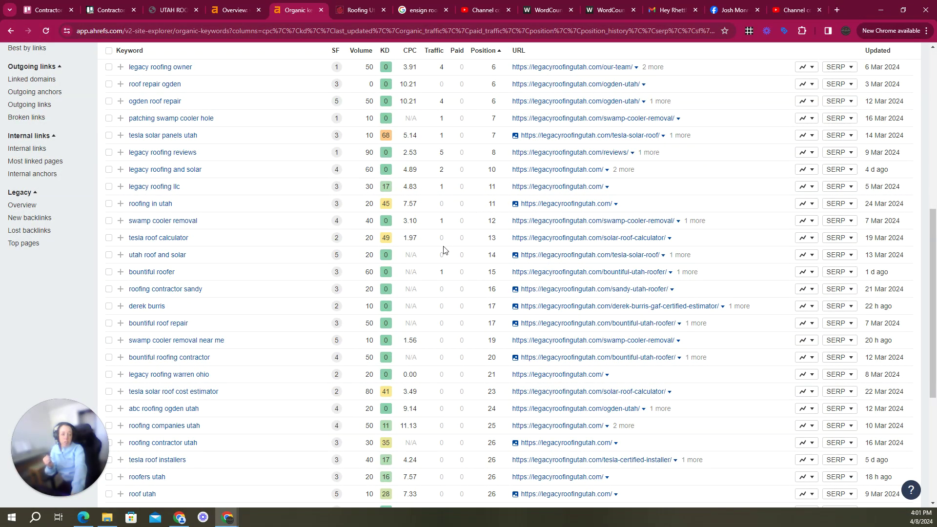
scroll(256, 257, "down", 2)
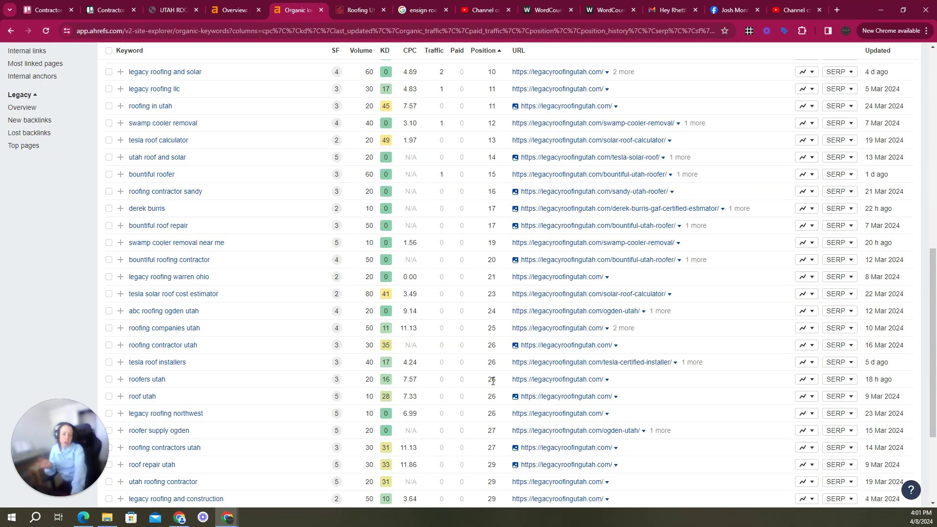
scroll(204, 97, "up", 10)
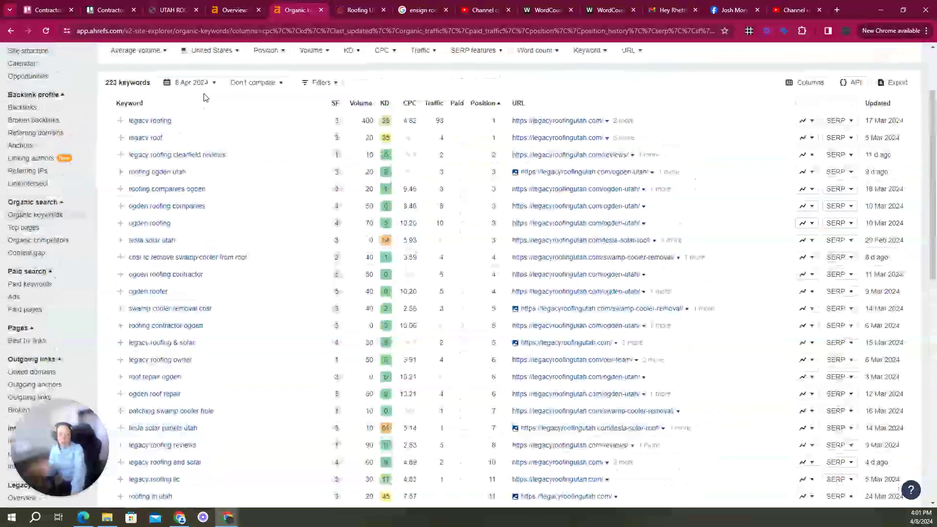
scroll(257, 152, "up", 2)
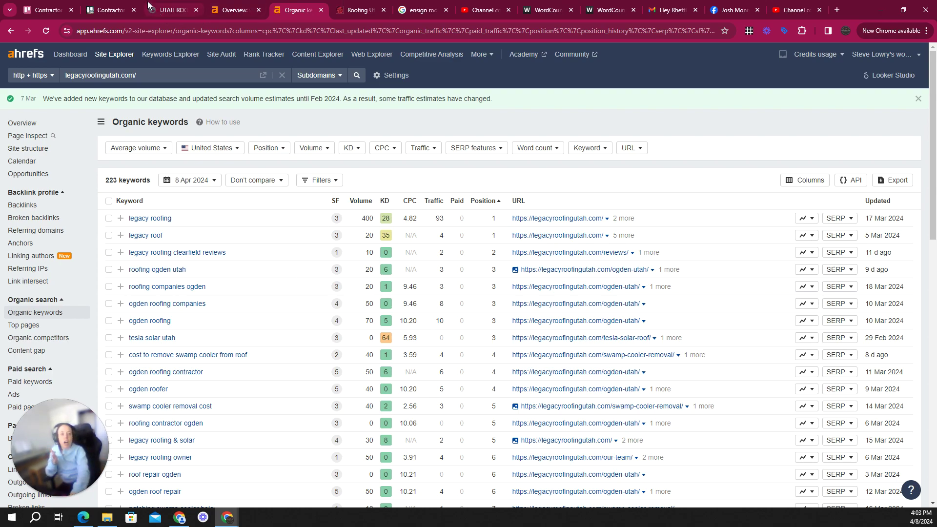
Examine the referring domains of legacyroofingutah.com, sorted by dofollow links in descending order.
left_click(17, 124)
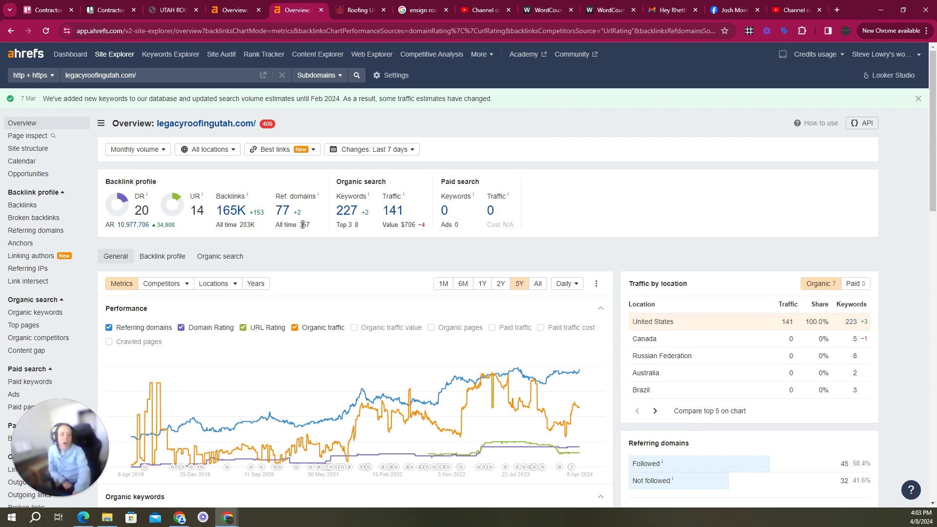
left_click(280, 212)
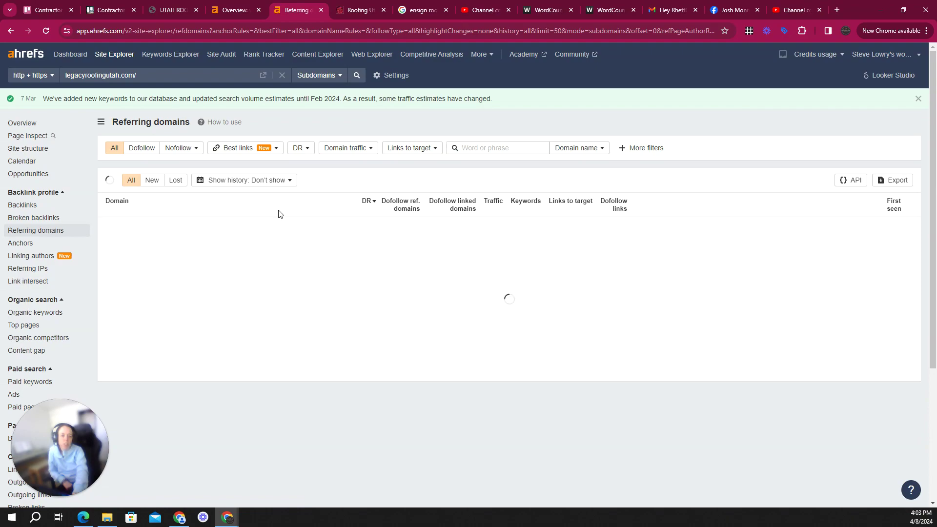
left_click(623, 209)
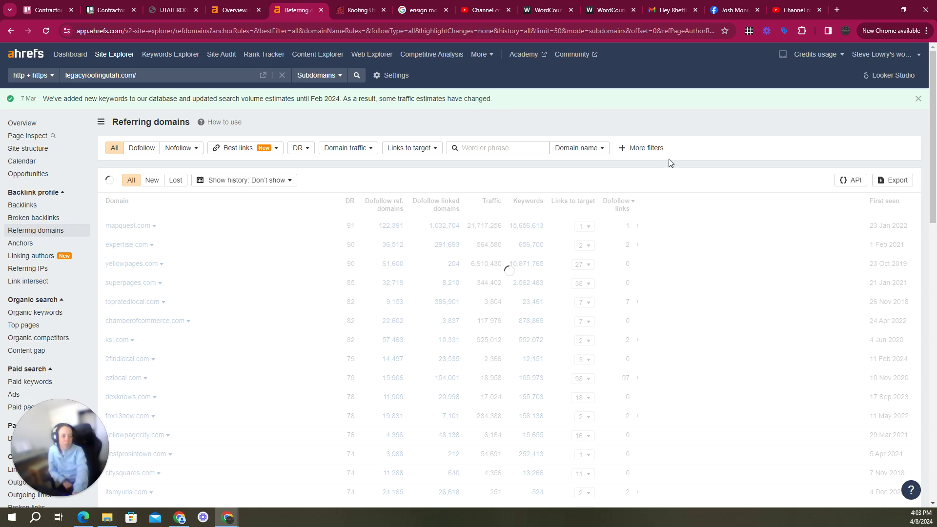
scroll(690, 195, "down", 3)
scroll(689, 195, "up", 3)
scroll(689, 194, "down", 10)
scroll(689, 188, "down", 5)
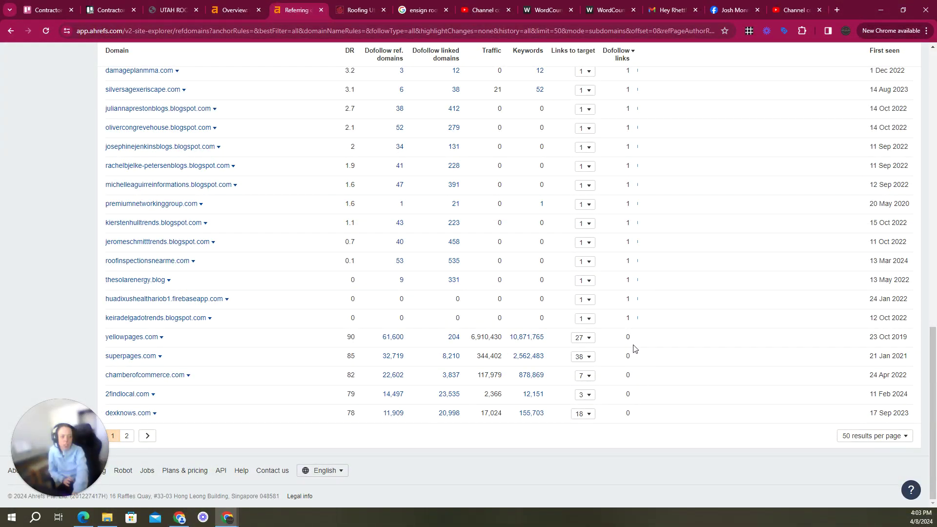
Review the competitor's remaining referring domains and return to those with the most dofollow links.
scroll(635, 347, "up", 15)
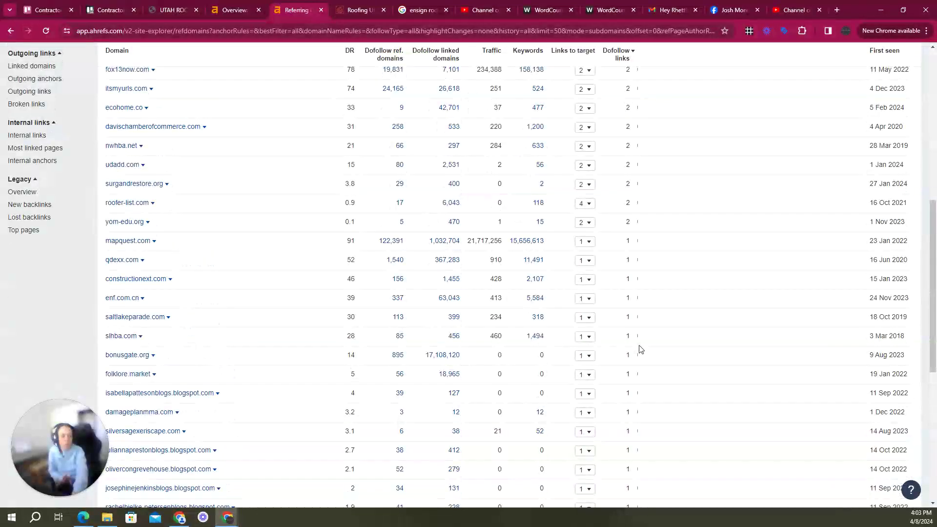
scroll(639, 323, "down", 3)
scroll(638, 371, "up", 4)
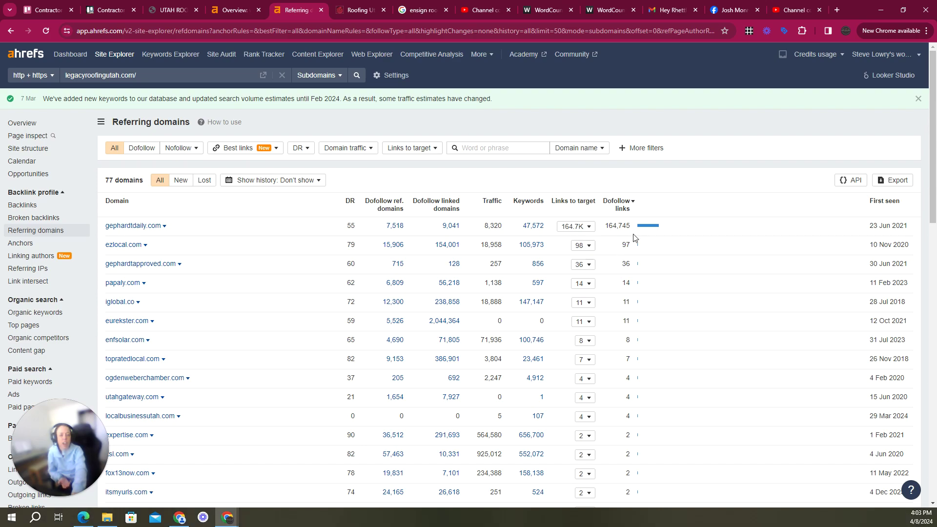
Show the referring domains of ensignroofing.com by dofollow links in descending order and compare them with those of legacyroofingutah.com.
left_click(225, 10)
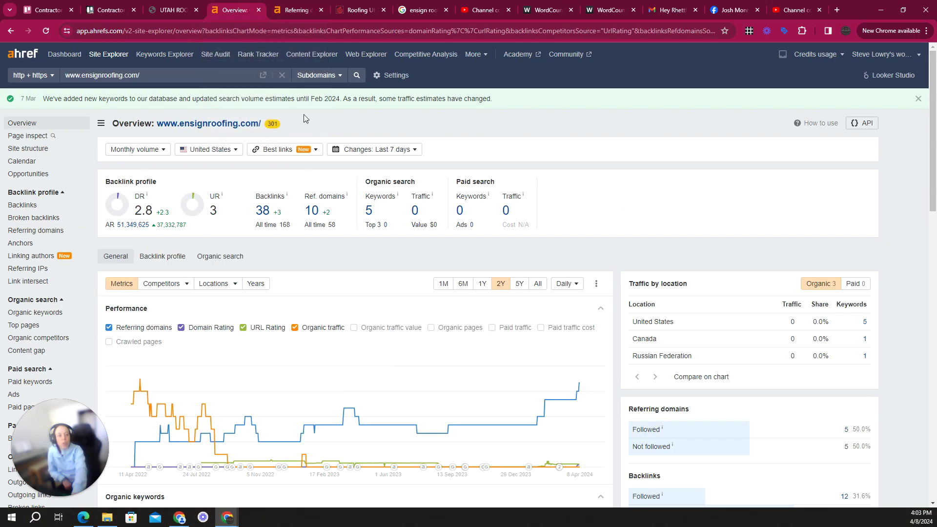
left_click(312, 213)
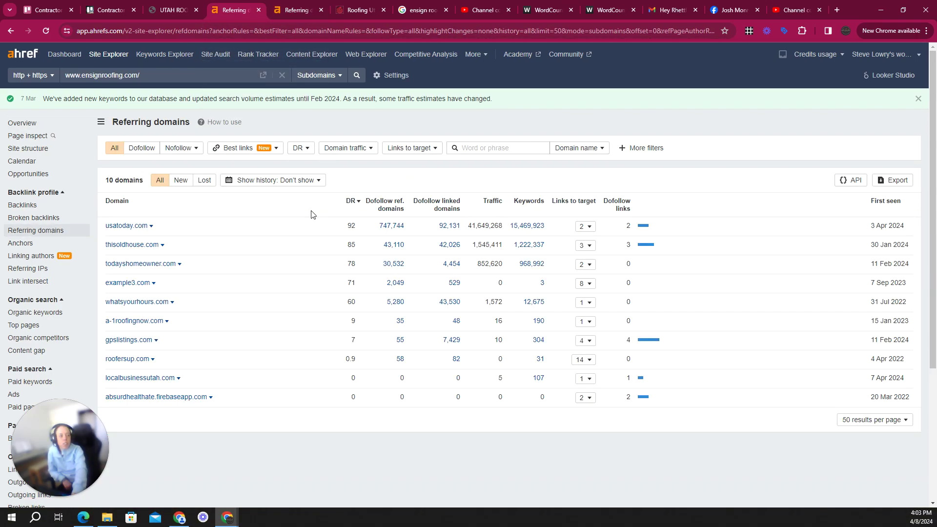
left_click(616, 204)
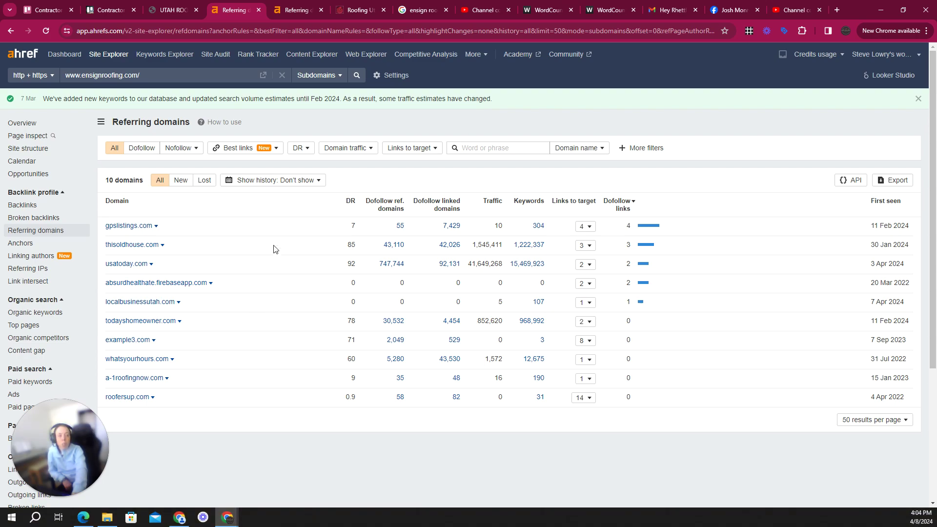
mouse_move(291, 15)
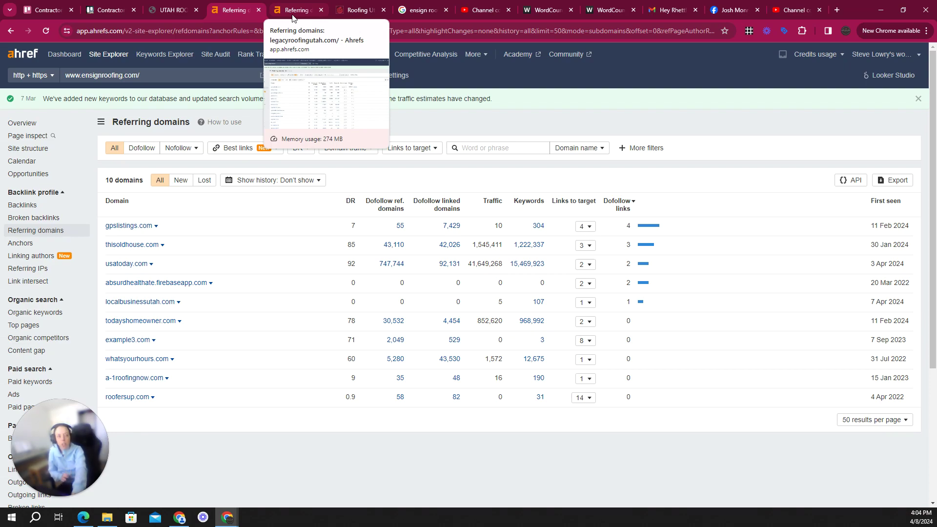
left_click(290, 11)
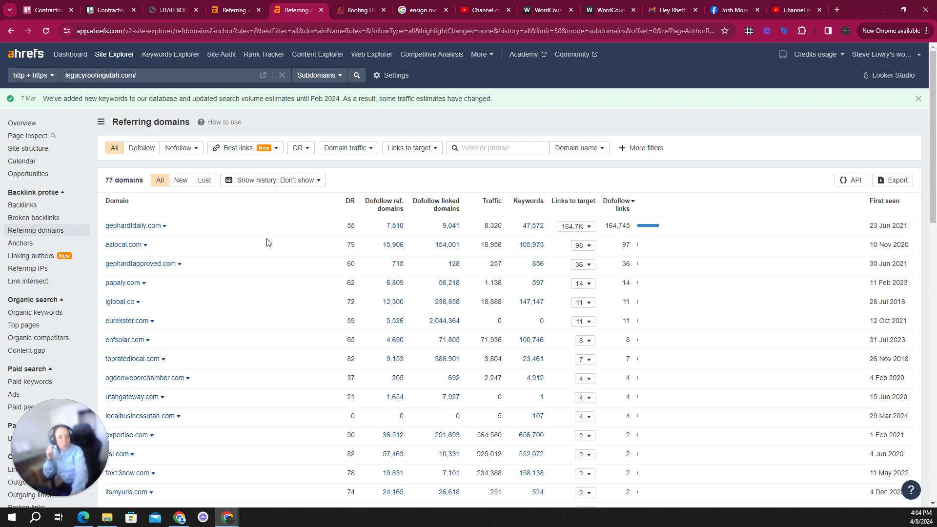
Search Google in a new browser tab for "roofing company northern utah" and examine the local business listings.
left_click(837, 10)
type("roofing compan")
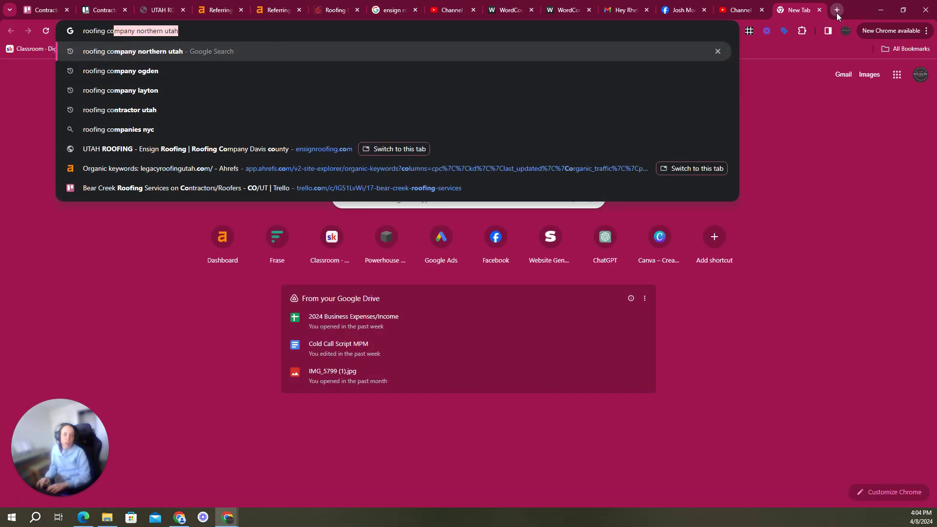
key("Return")
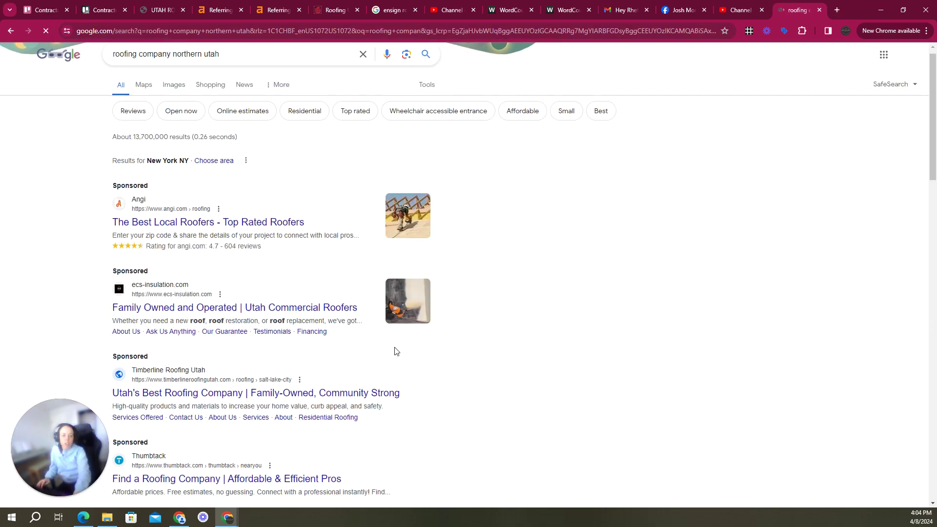
scroll(394, 349, "down", 8)
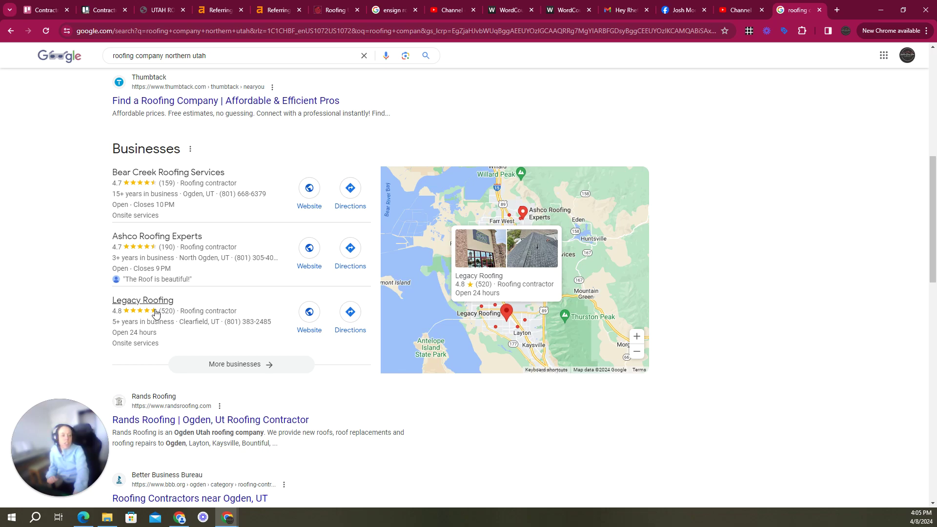
scroll(155, 313, "up", 8)
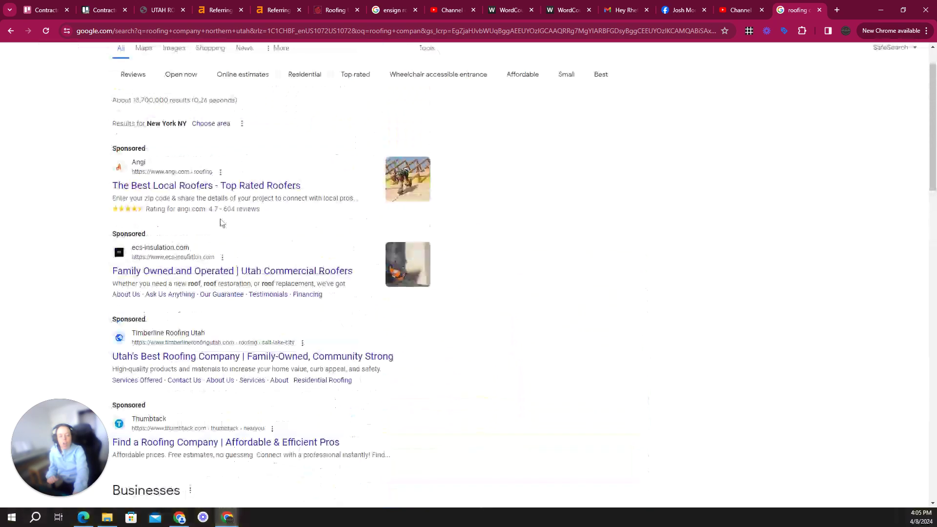
Switch to the Whitespark campaign for Northern Utah Roofing Company and review its citation progress and summary.
left_click(318, 10)
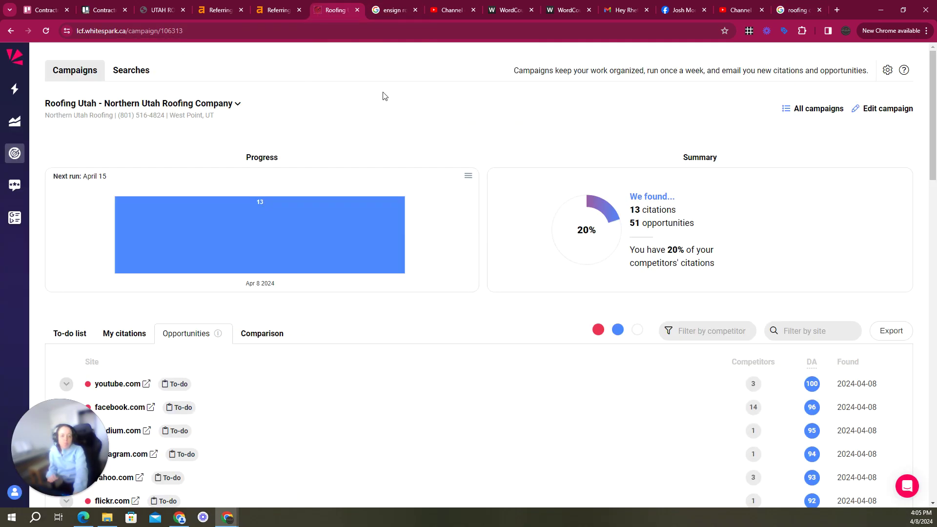
scroll(386, 95, "down", 4)
scroll(387, 96, "up", 4)
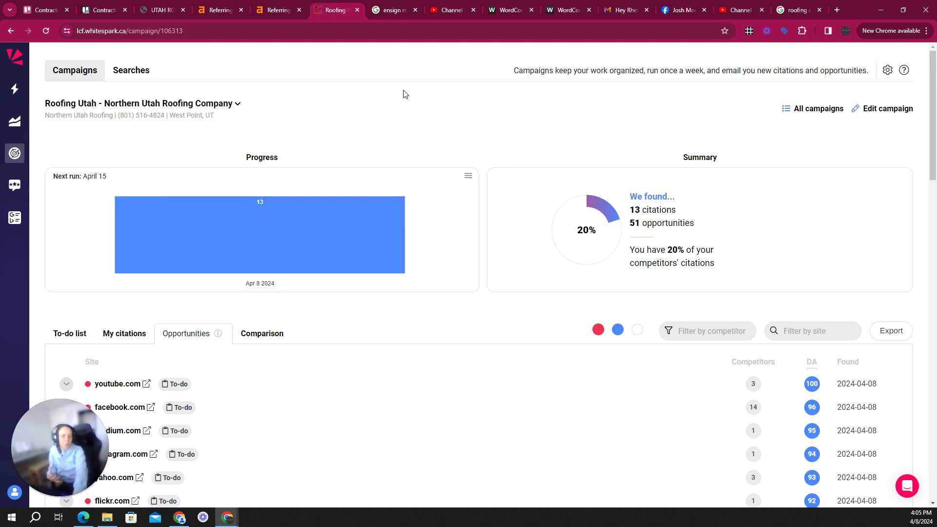
scroll(405, 98, "down", 2)
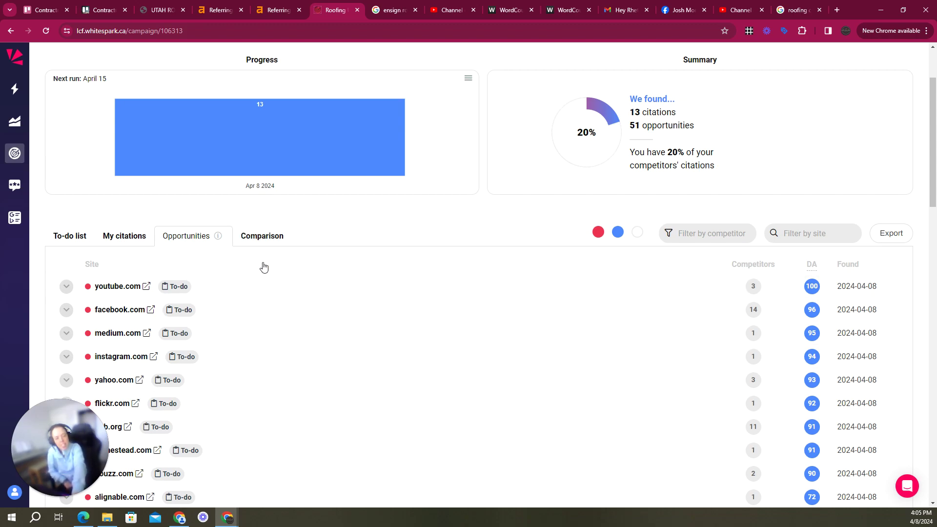
Examine the campaign's full list of citation opportunities, checking the sites, their competitor counts and DA scores.
scroll(272, 237, "down", 3)
scroll(147, 120, "down", 2)
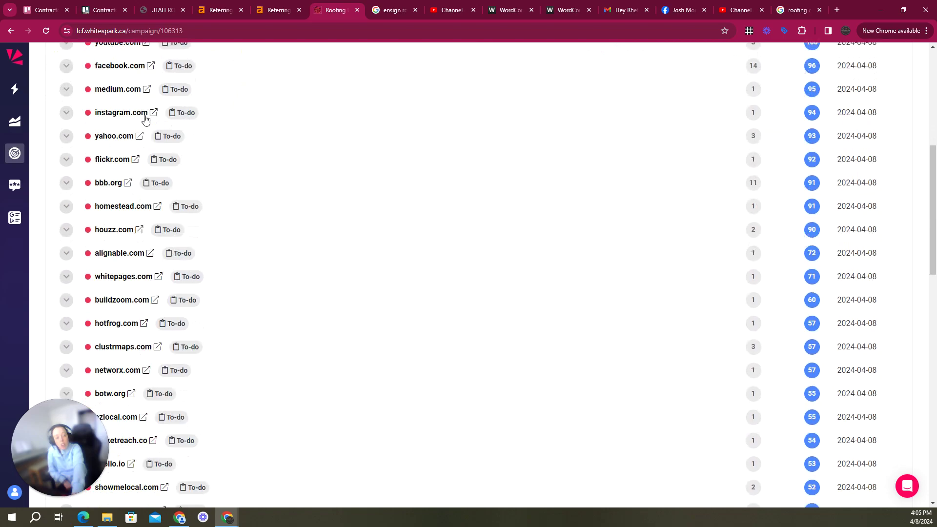
scroll(136, 254, "up", 5)
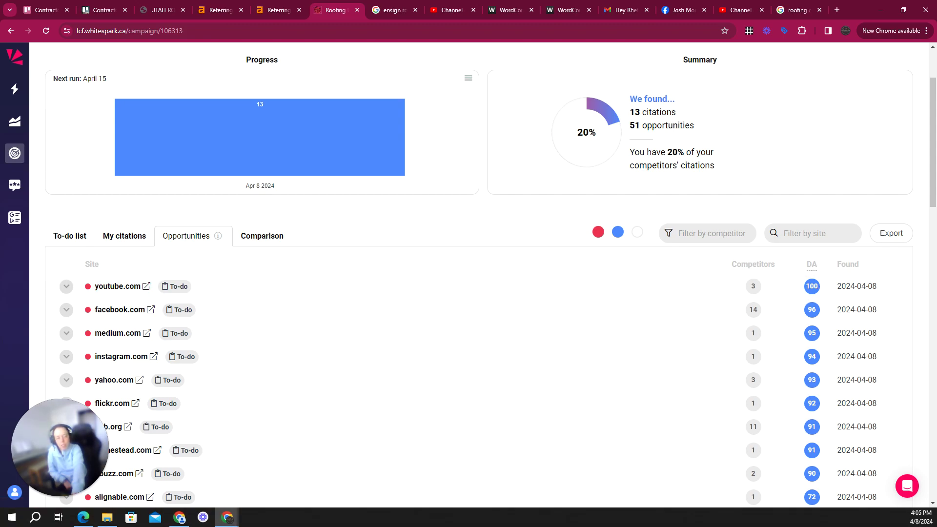
scroll(305, 292, "down", 3)
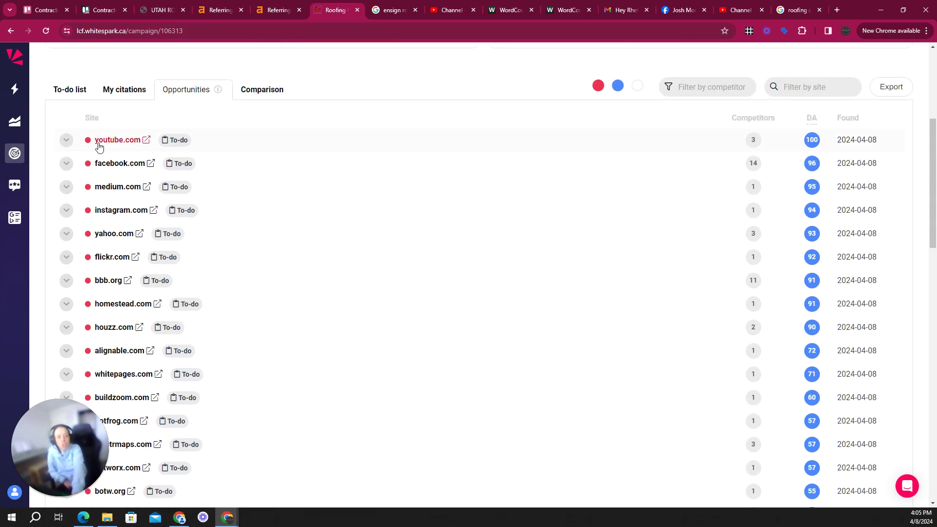
scroll(142, 156, "down", 3)
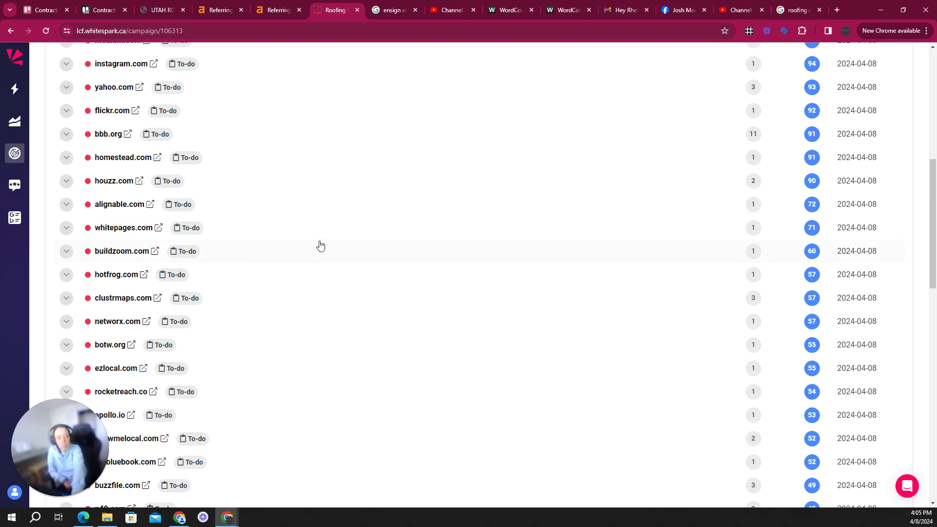
scroll(320, 245, "down", 13)
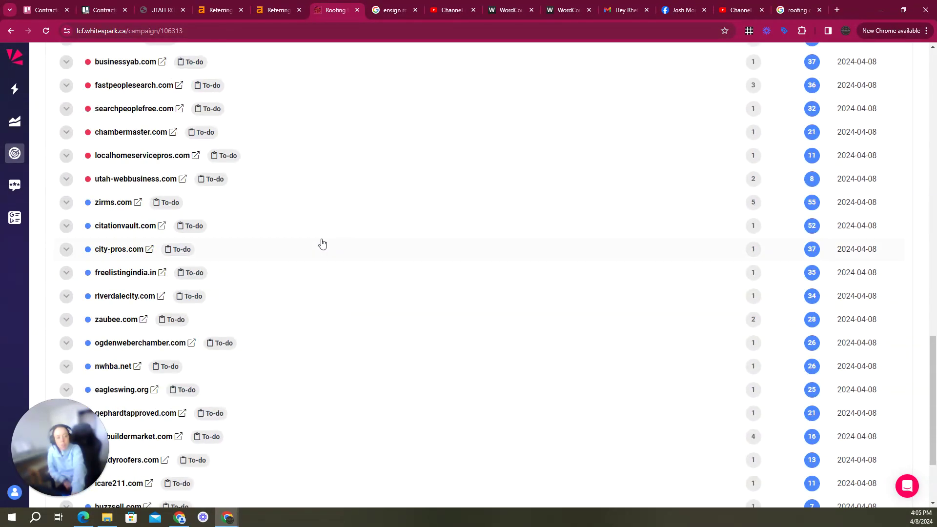
scroll(322, 243, "down", 3)
scroll(322, 243, "up", 20)
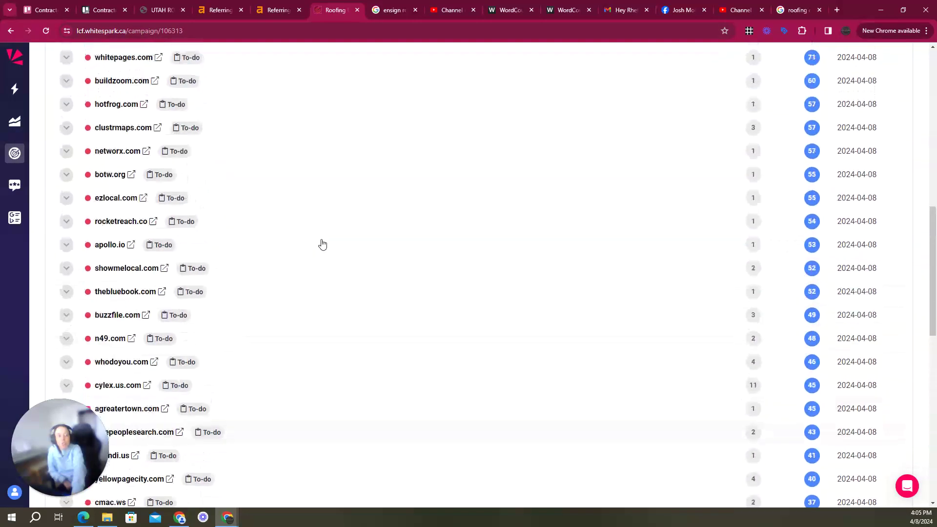
scroll(322, 243, "up", 4)
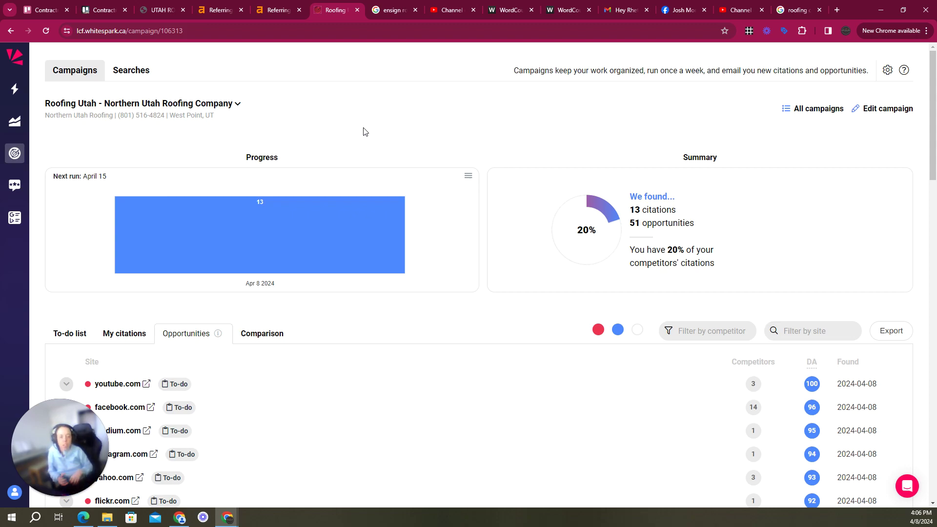
Return to the ensignroofing.com homepage.
left_click(146, 11)
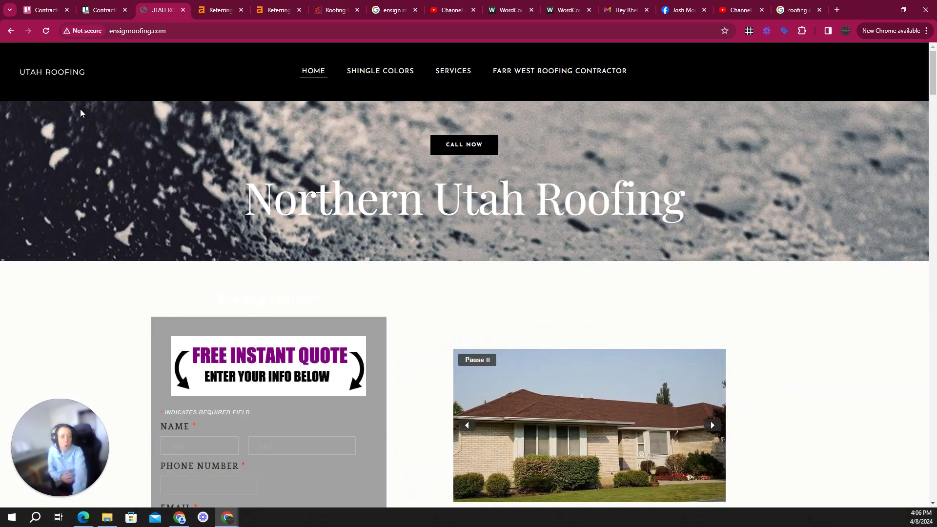